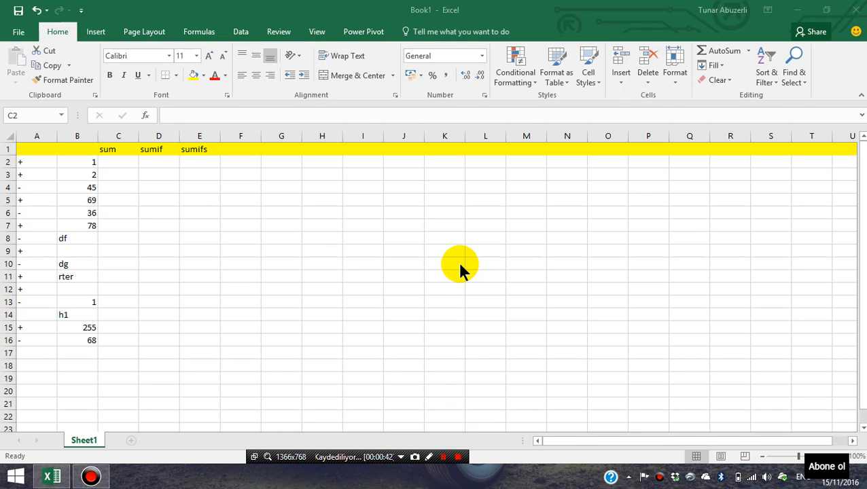
- Enter a SUM formula in C2 that totals the range B2:B17
click(119, 164)
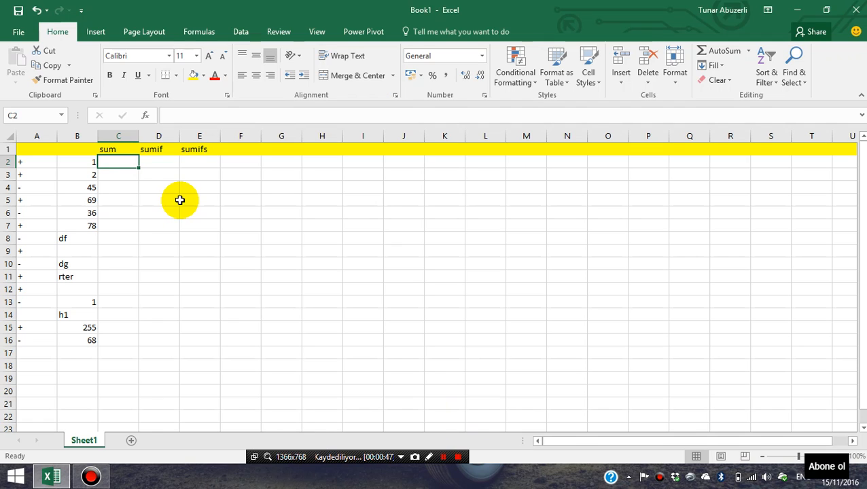
text(+)
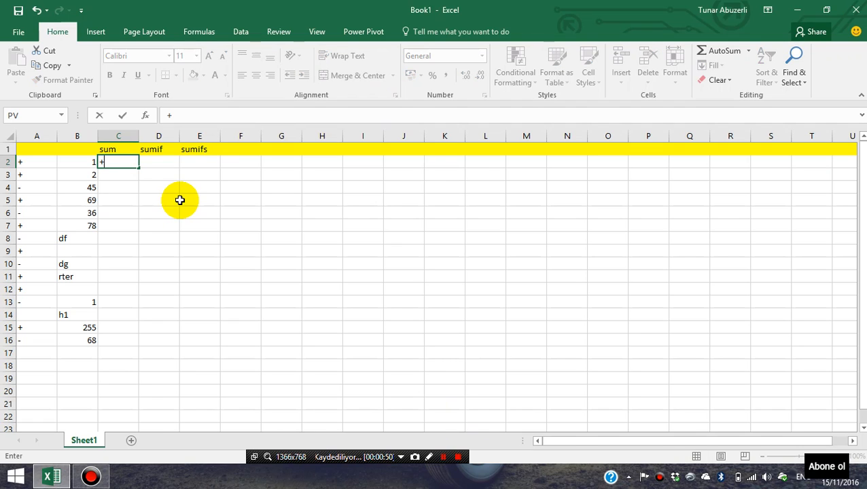
key(BackSpace)
text(=sum)
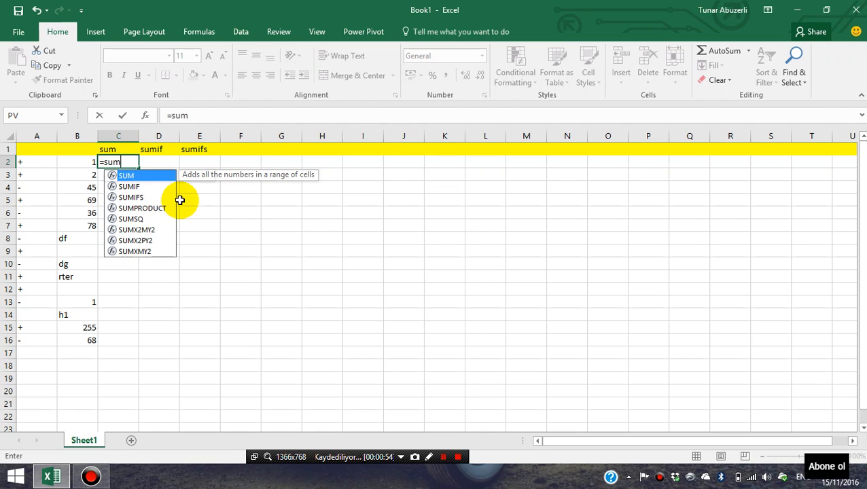
text(()
drag(87, 159, 91, 353)
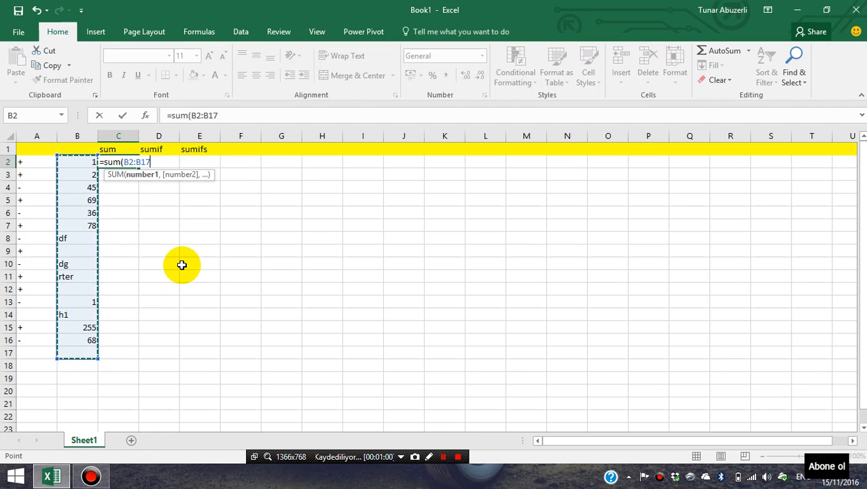
text())
key(Return)
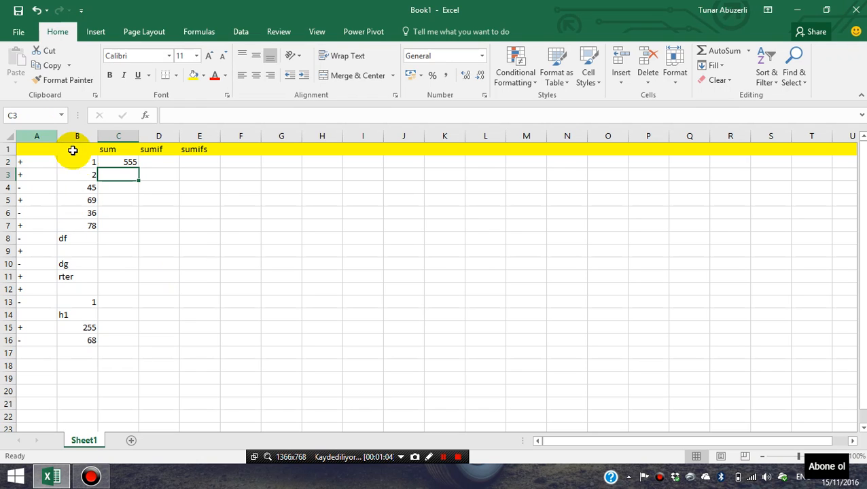
drag(77, 163, 78, 352)
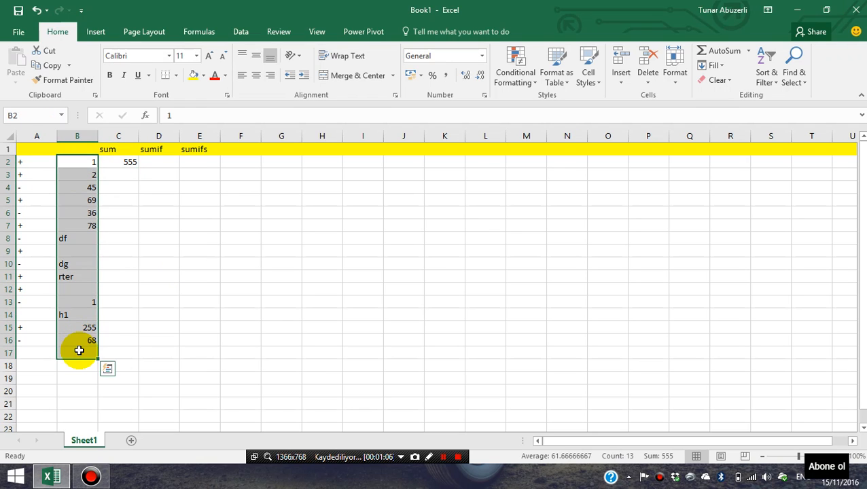
click(127, 177)
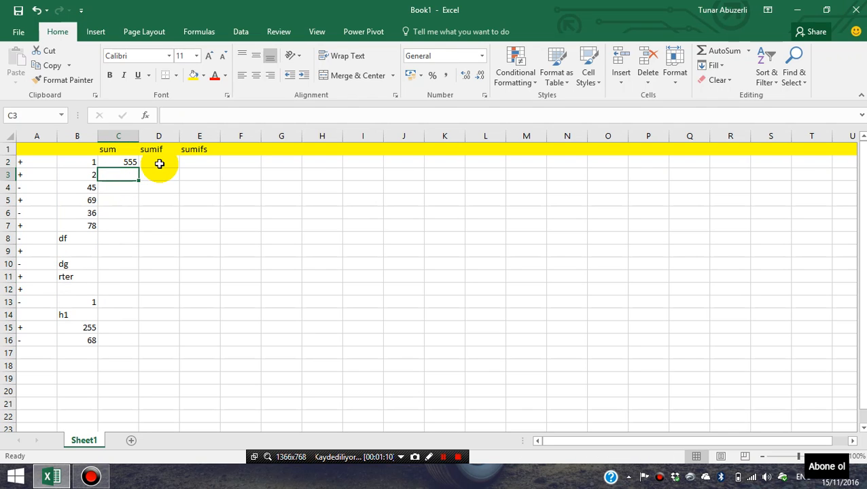
- Begin a SUMIF formula in D2 with B2:B16 as its range
click(160, 162)
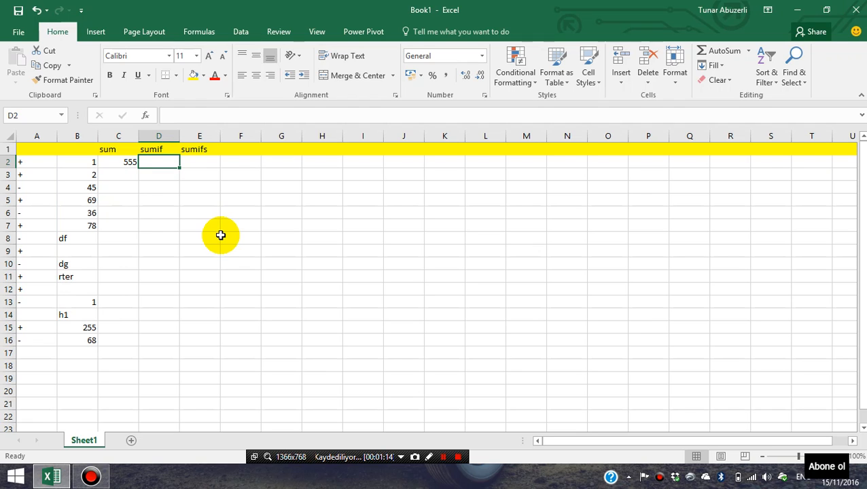
text(=)
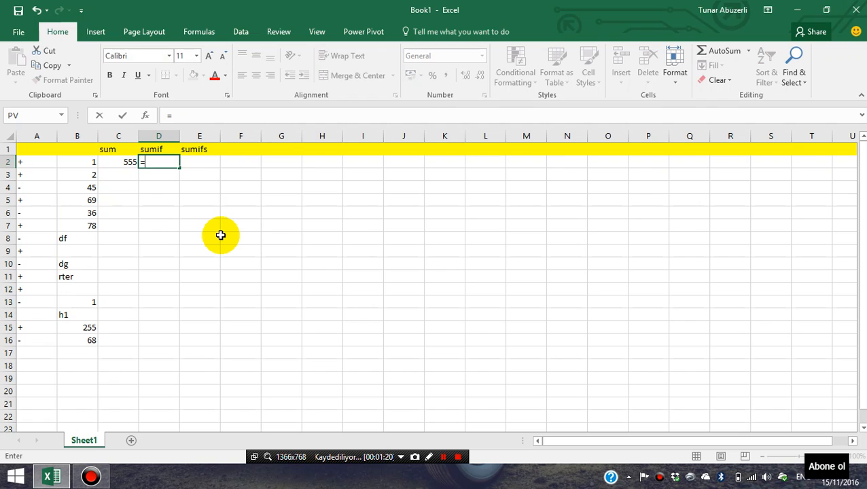
text(sumif)
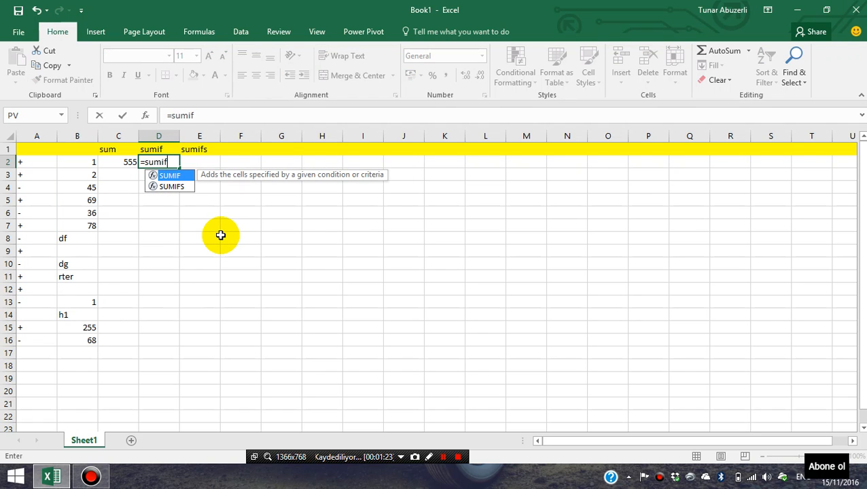
text(()
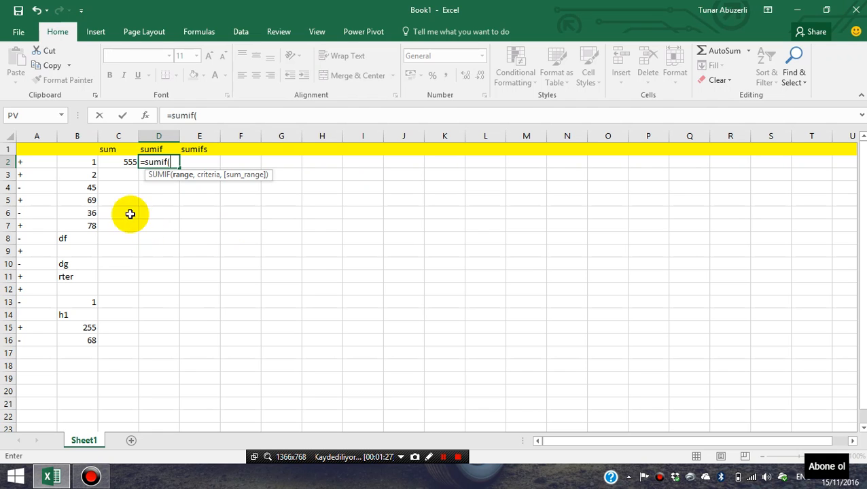
drag(75, 160, 76, 340)
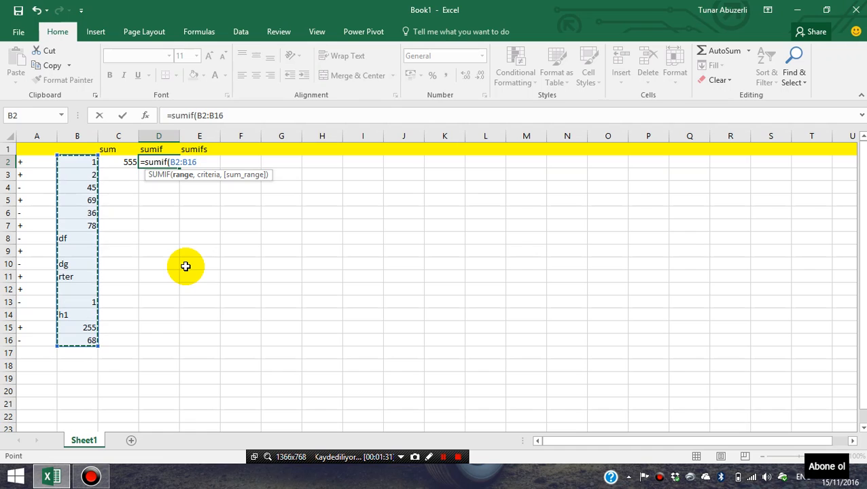
text(,)
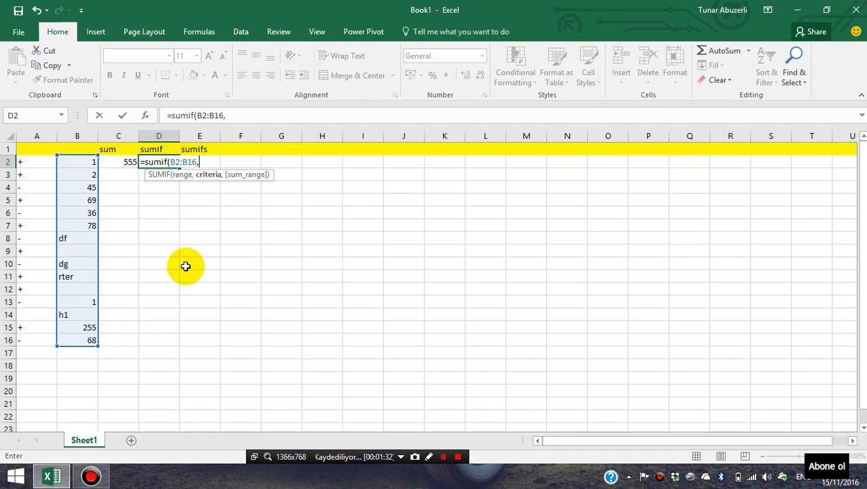
- Complete the SUMIF formula in D2 with the criterion "<12" and check the matching cells in column B
text(")
text(12)
key(BackSpace)
key(BackSpace)
text(>)
key(BackSpace)
text(<12)
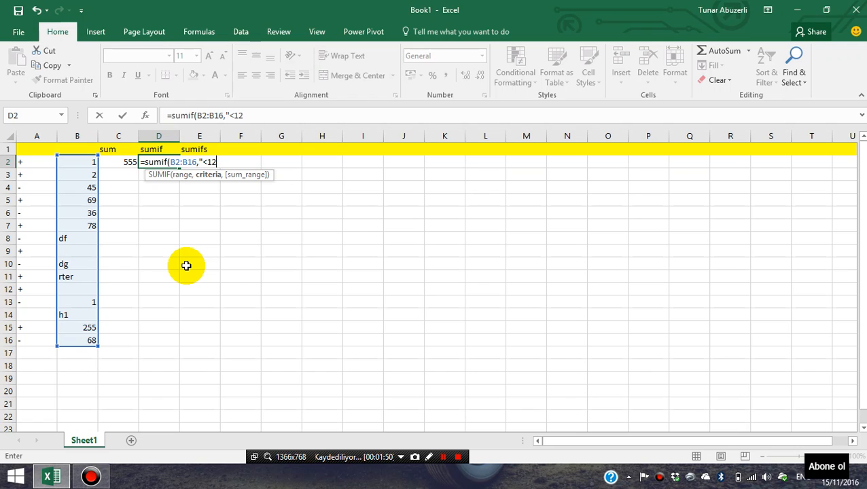
text(")
key(Return)
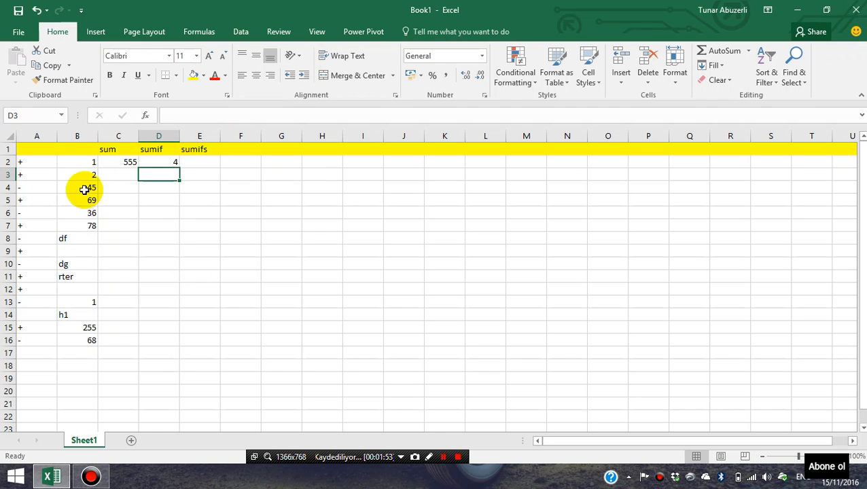
click(76, 163)
click(72, 176)
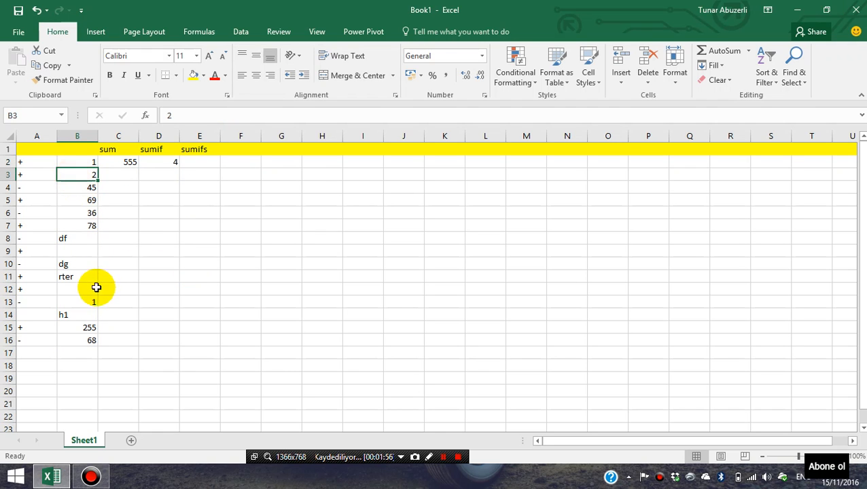
click(73, 301)
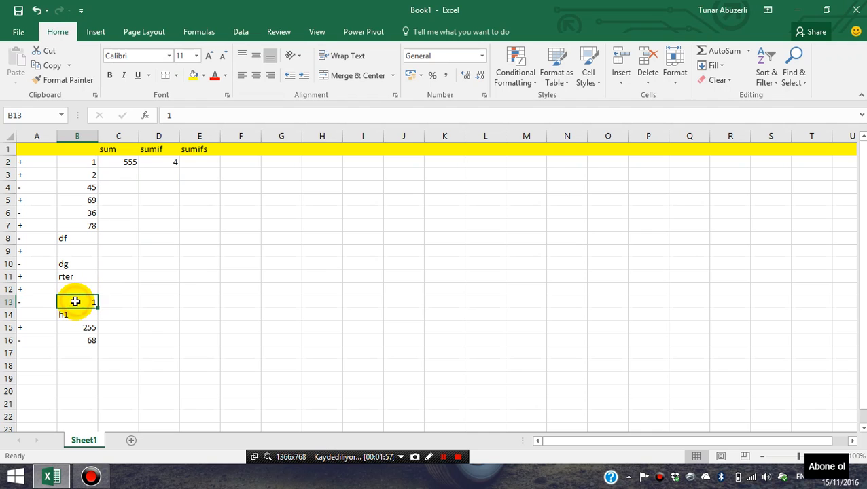
click(167, 163)
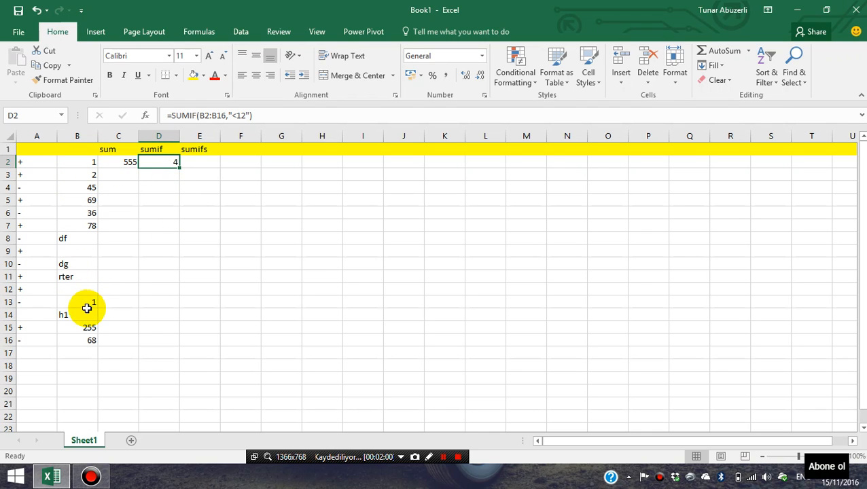
- Begin a SUMIF formula in D3 with A2:A16 as the range and "=+" as the criterion
click(161, 181)
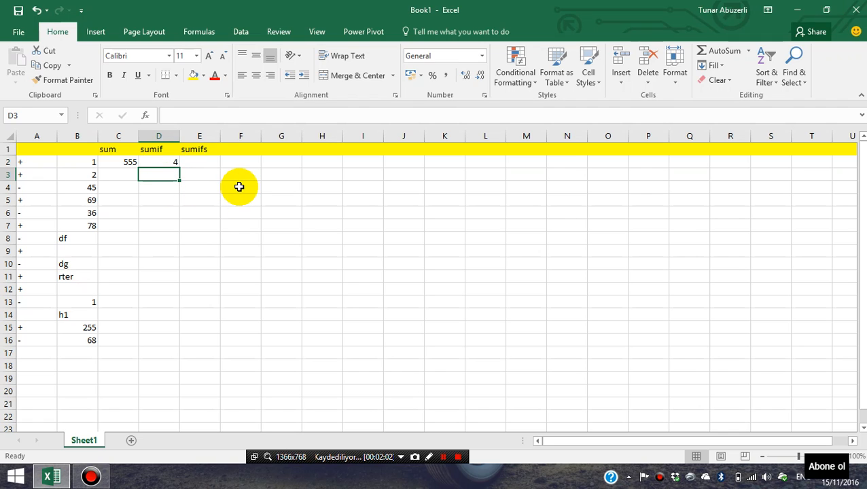
text(=su)
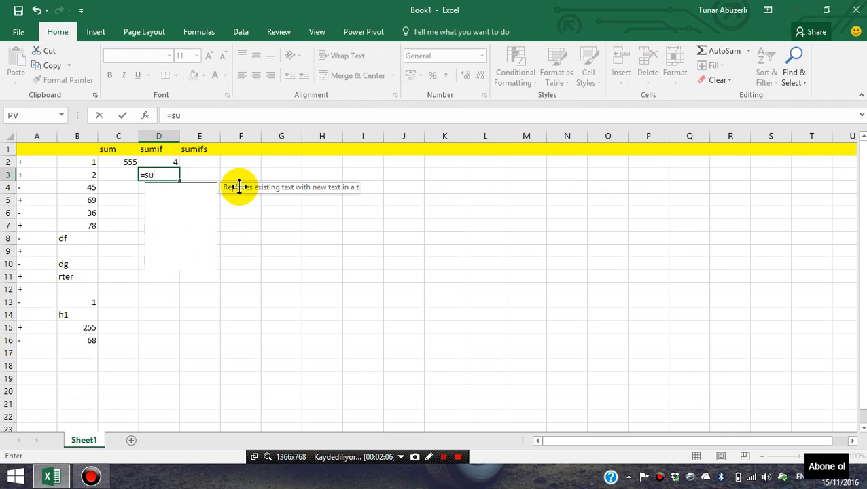
text(mis)
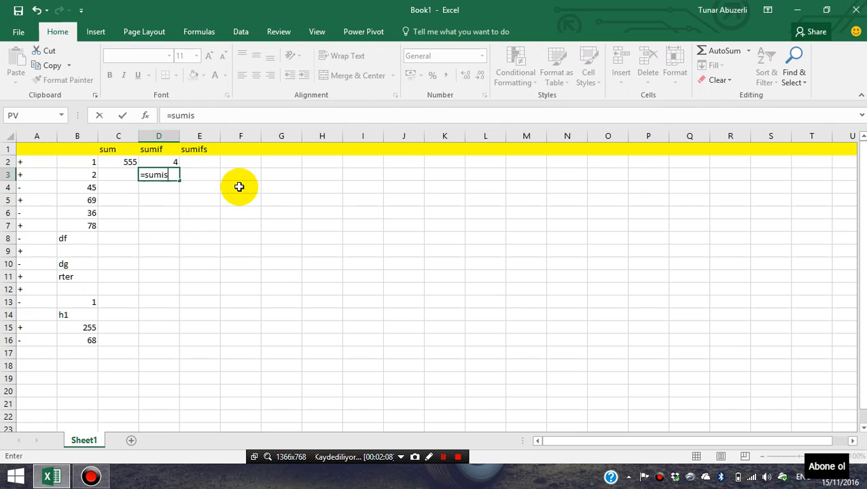
key(BackSpace)
text(f)
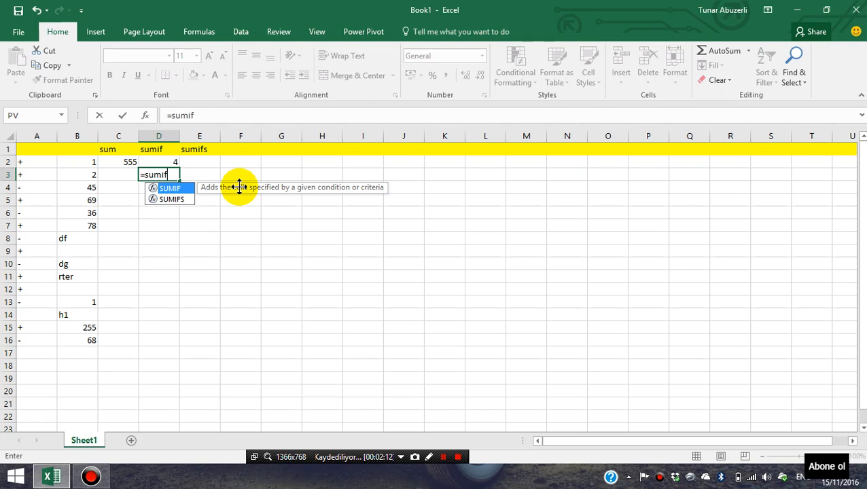
text(()
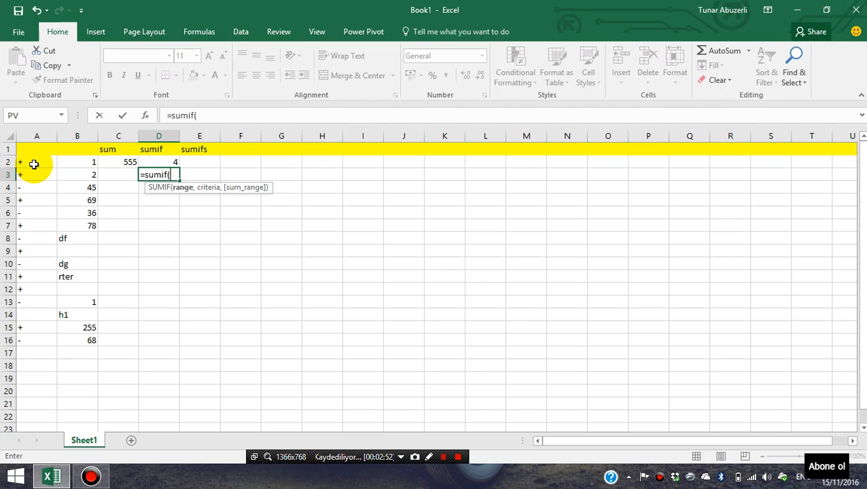
drag(33, 163, 39, 340)
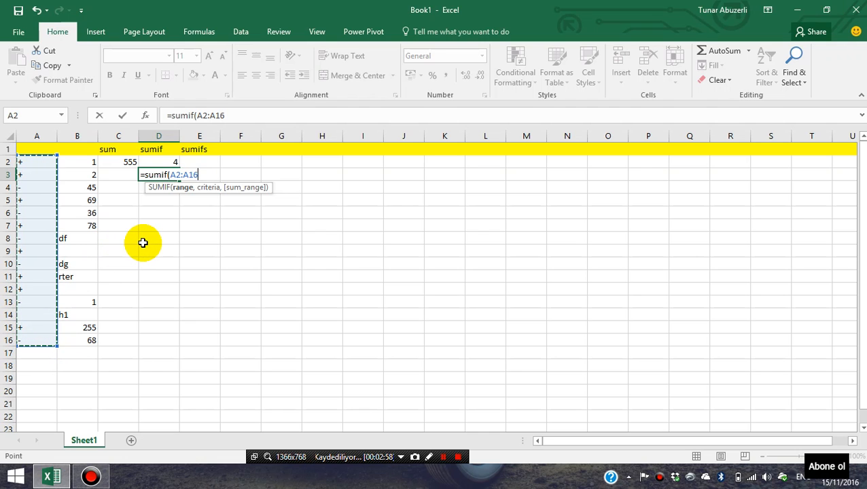
text(,"=+)
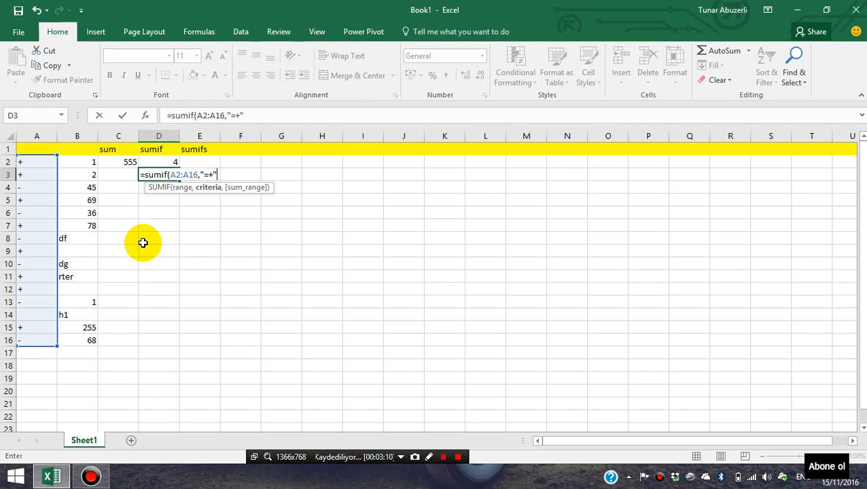
text(,)
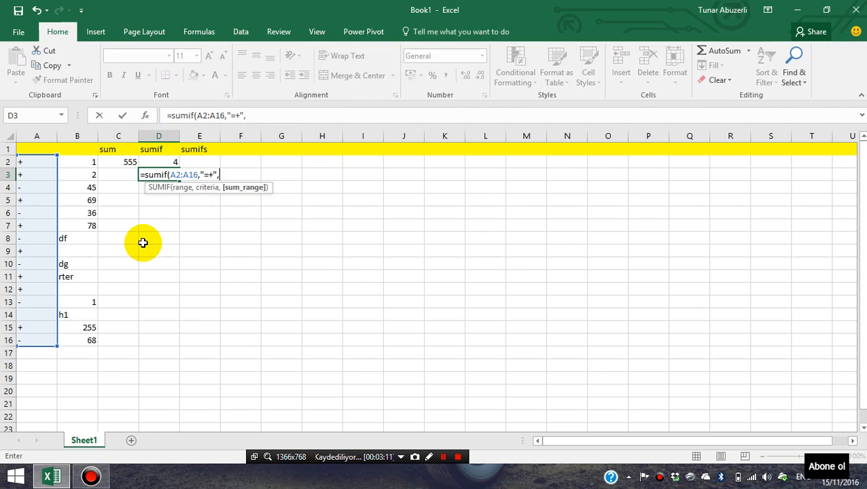
- Complete the SUMIF formula in D3 with B2:B16 as the sum range and review its arguments
click(71, 167)
drag(71, 167, 68, 340)
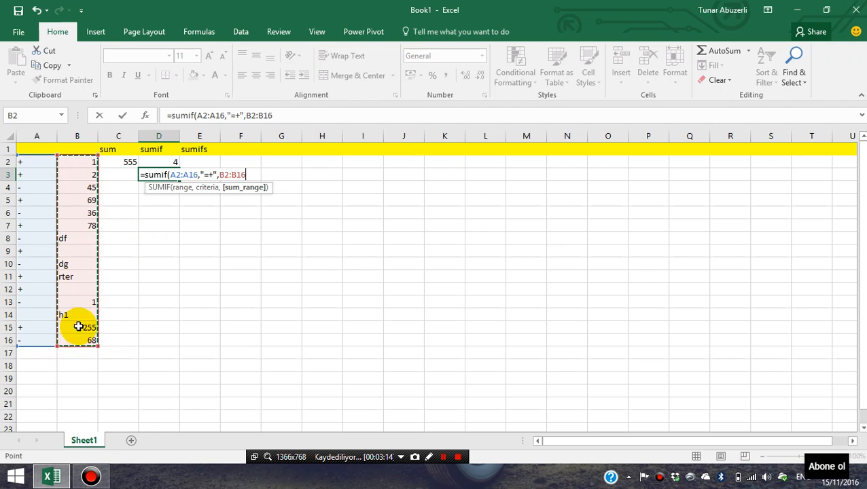
text())
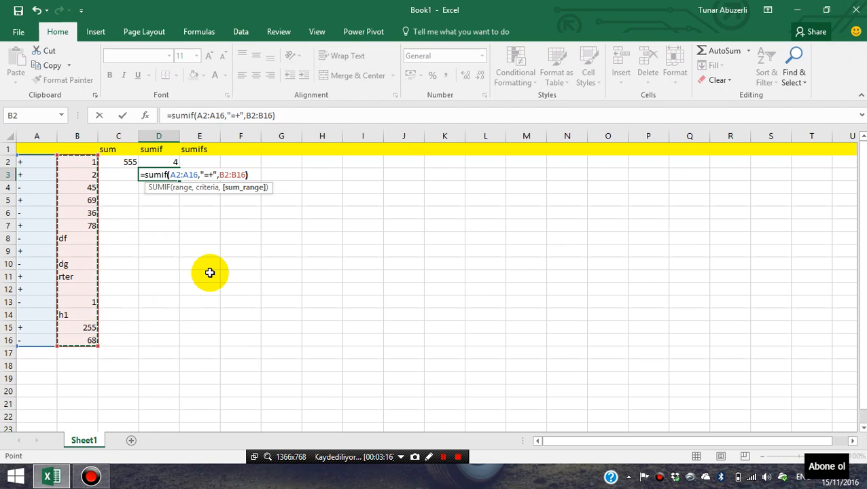
key(Return)
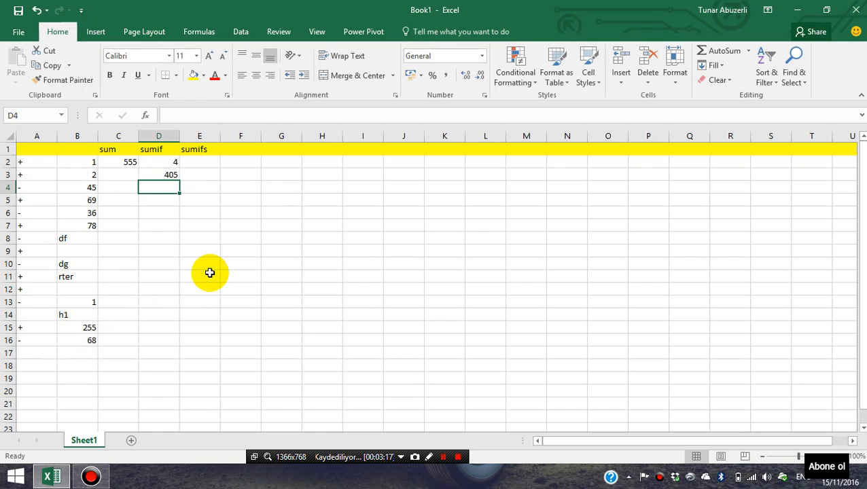
click(158, 175)
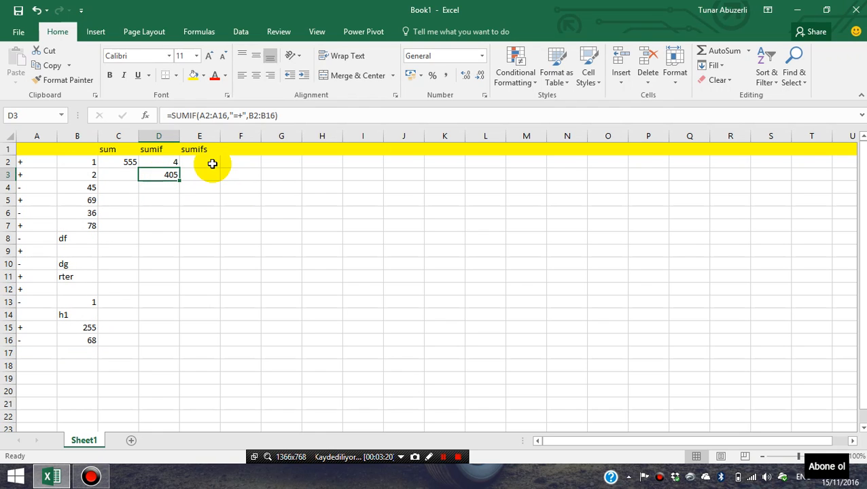
double_click(167, 175)
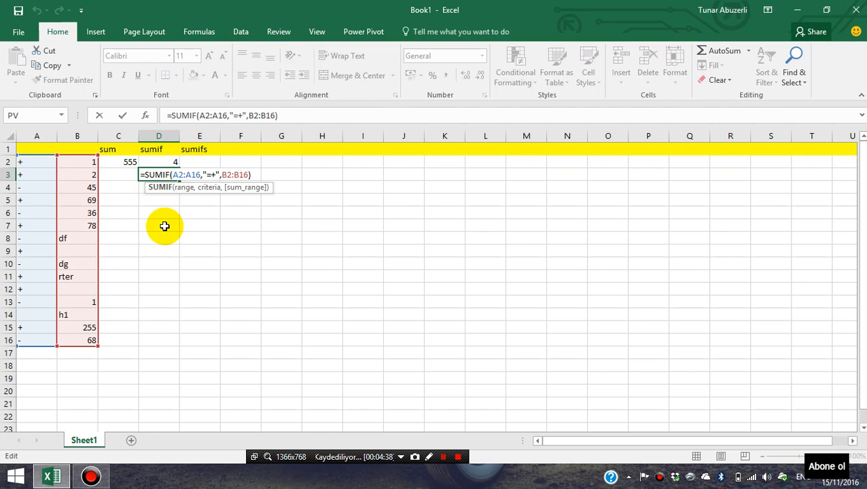
key(ctrl+Return)
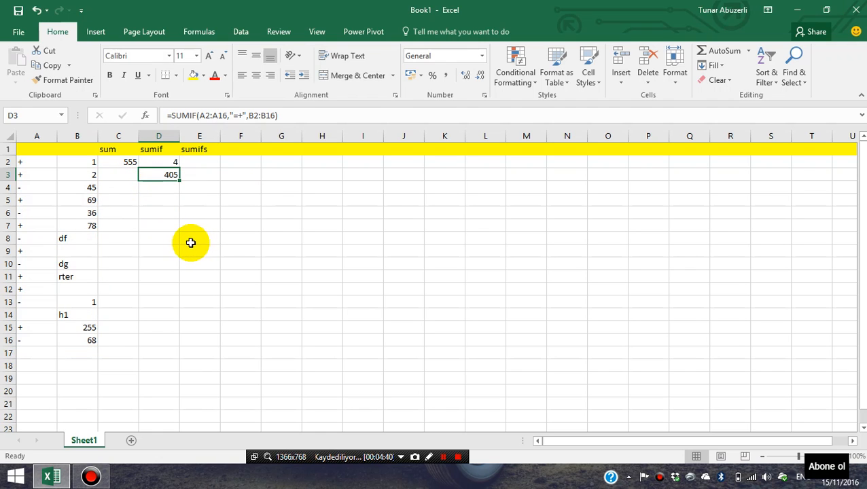
- Begin a SUMIFS formula in cell E2 under the sumifs heading
click(208, 165)
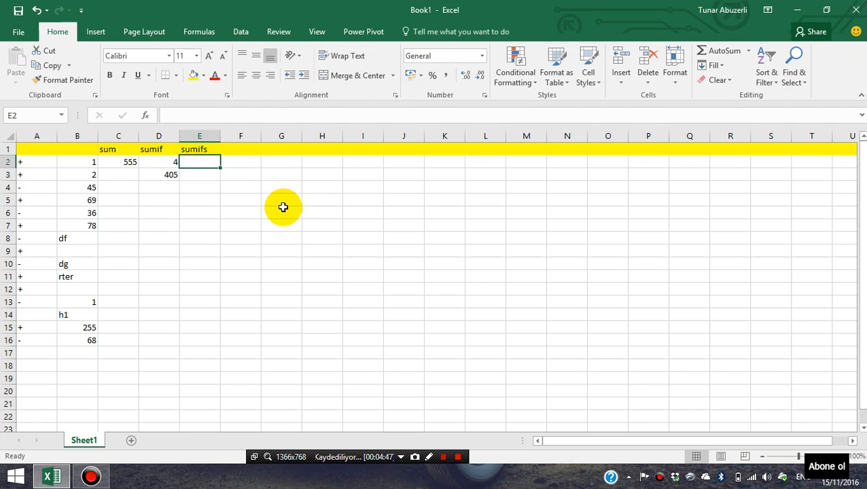
text(=sum)
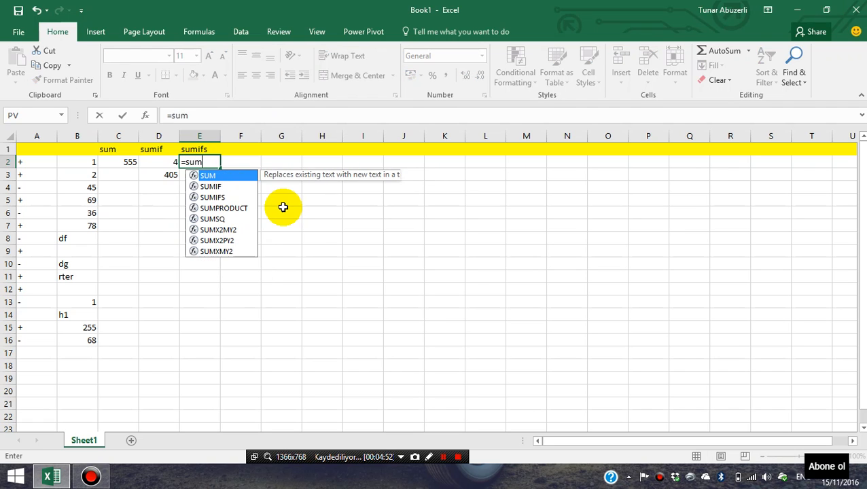
text(ifs)
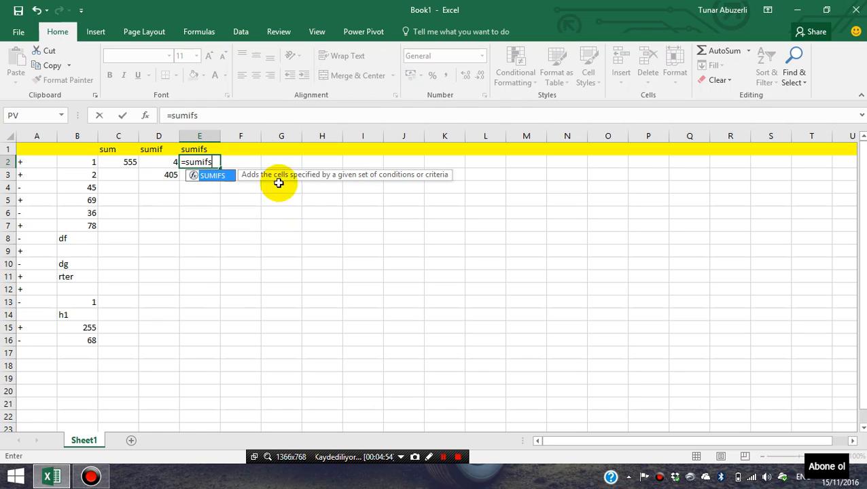
click(248, 113)
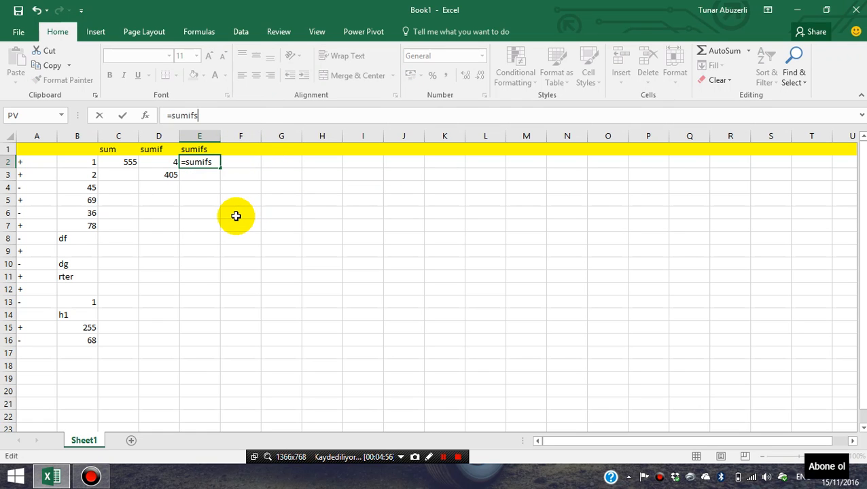
text(()
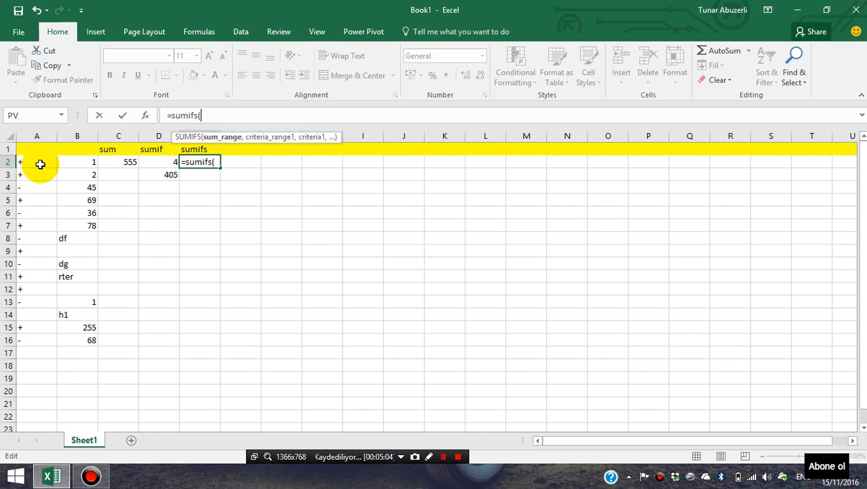
drag(40, 162, 48, 329)
text(,)
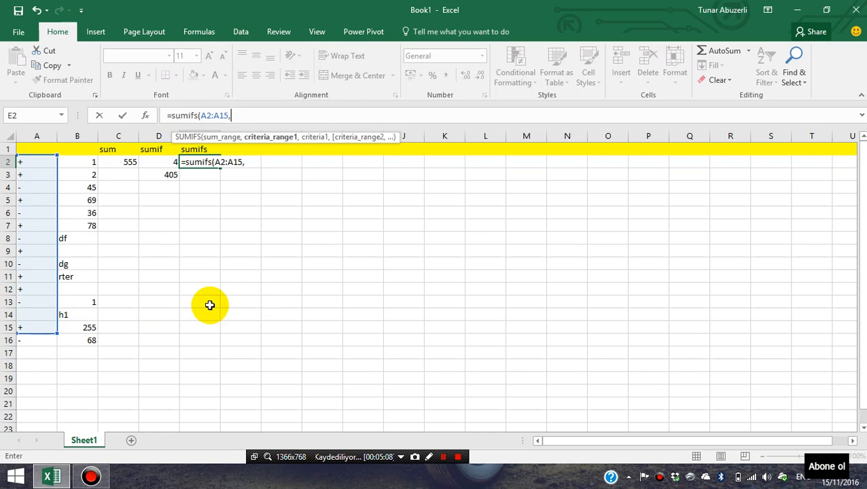
click(72, 162)
drag(77, 198, 92, 330)
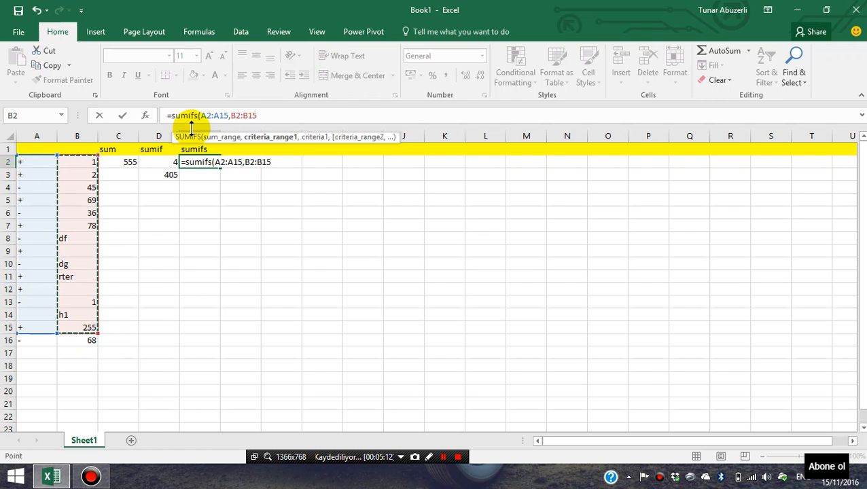
key(BackSpace)
key(BackSpace)
key(BackSpace)
key(BackSpace)
key(BackSpace)
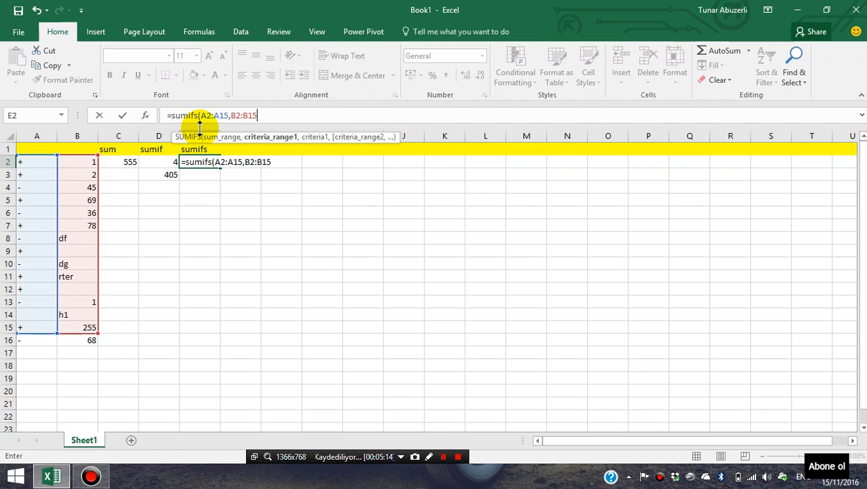
key(BackSpace)
key(BackSpace)
key(BackSpace)
key(BackSpace)
key(BackSpace)
key(BackSpace)
key(BackSpace)
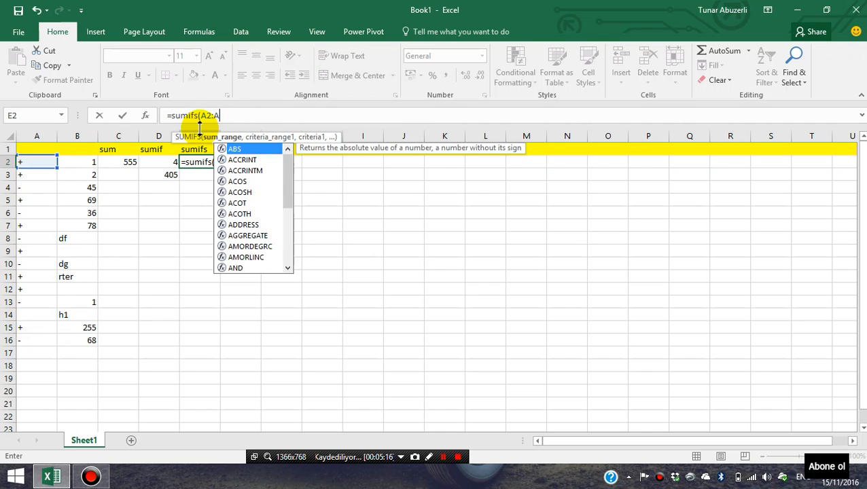
key(BackSpace)
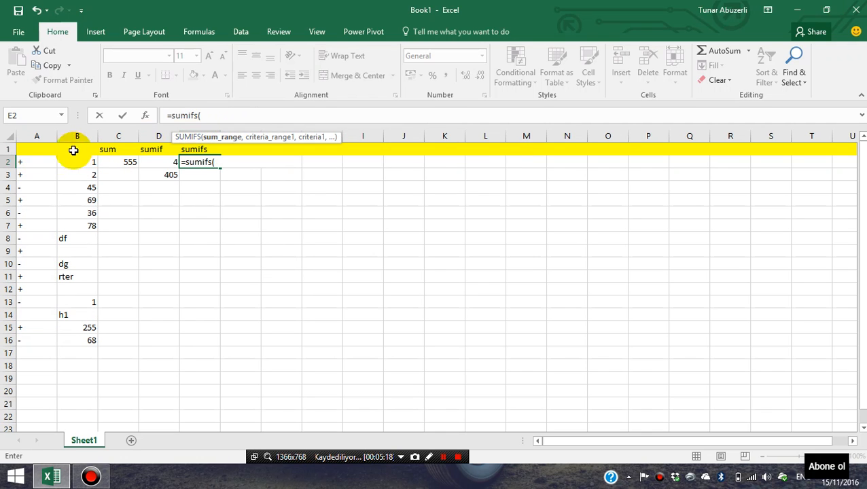
- Set the SUMIFS sum range to A2:A16 and the first criteria range to B2:B16 with the criterion "=+"
drag(35, 163, 48, 341)
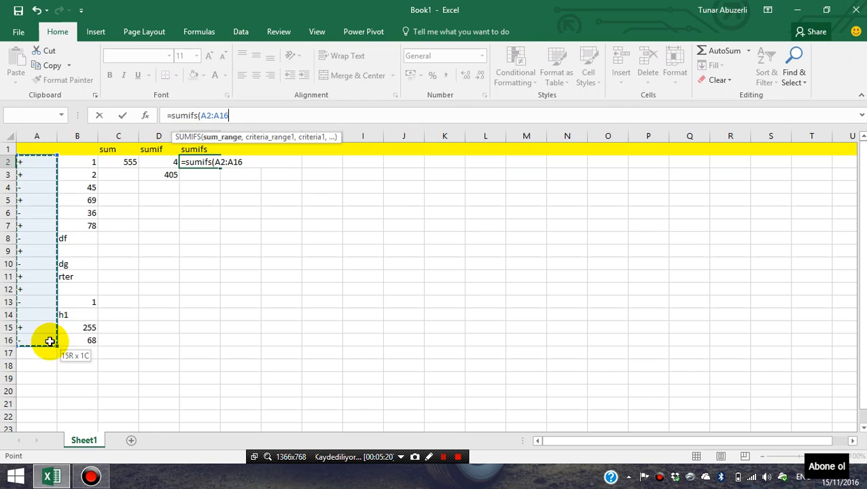
text(,)
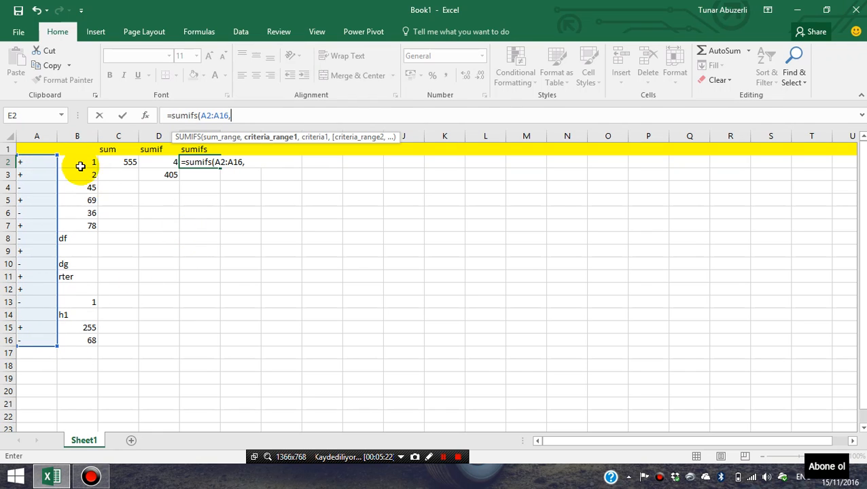
drag(77, 163, 96, 343)
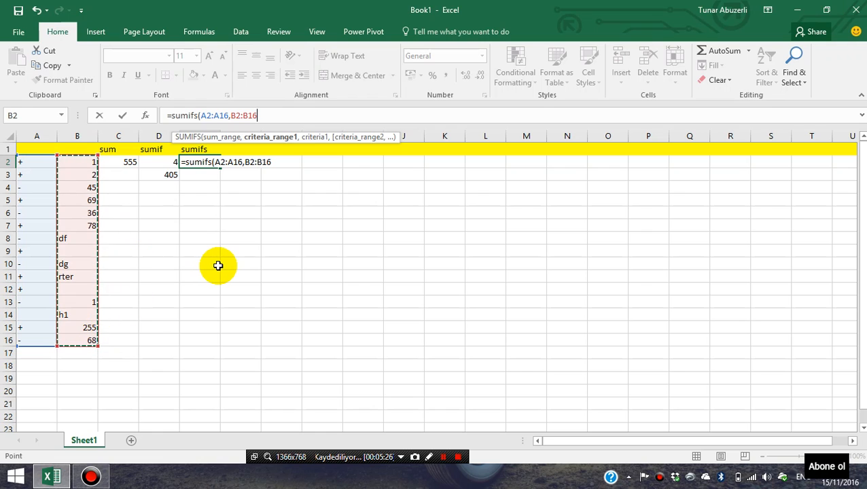
text(,"=+)
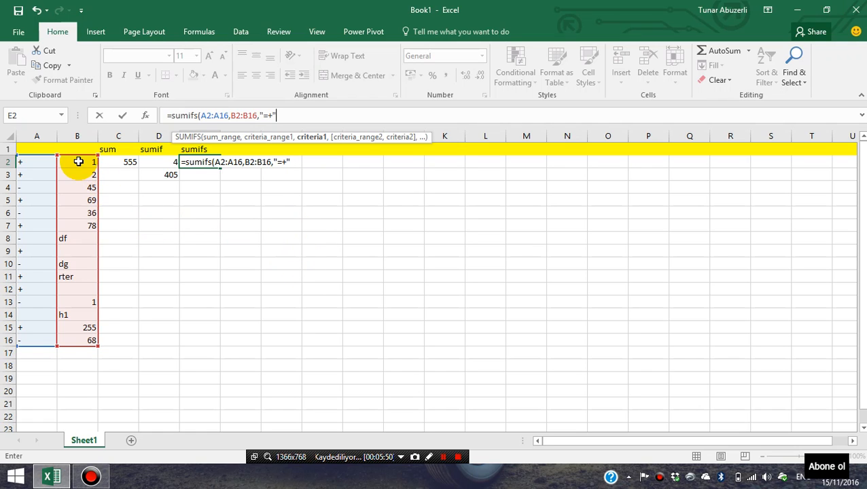
- Add B2:B16 as the second criteria range with the criterion ">20" and complete the SUMIFS formula in E2
text(,)
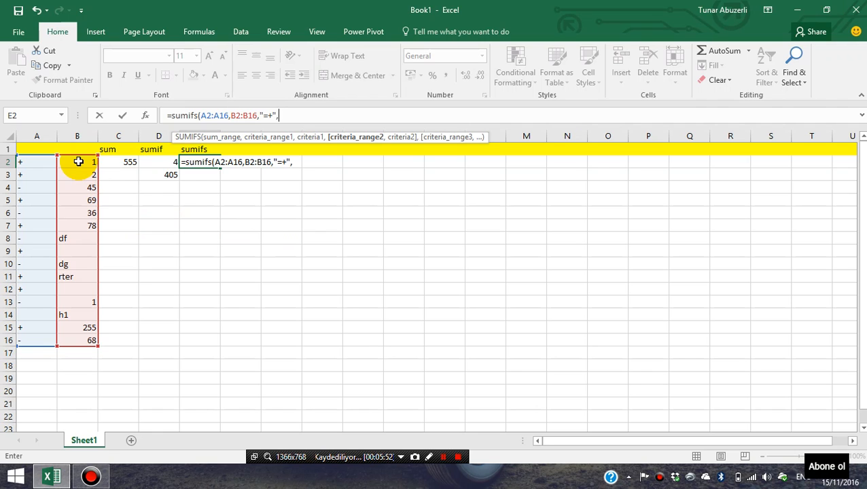
drag(78, 162, 84, 339)
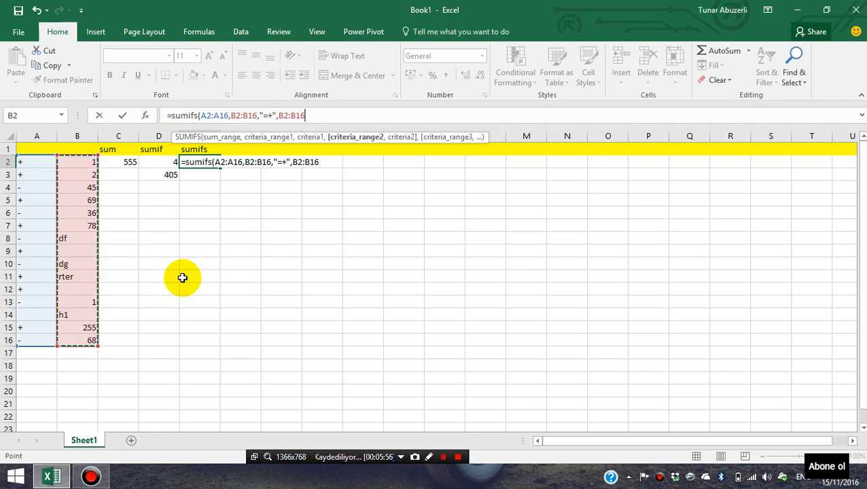
text(,">20)
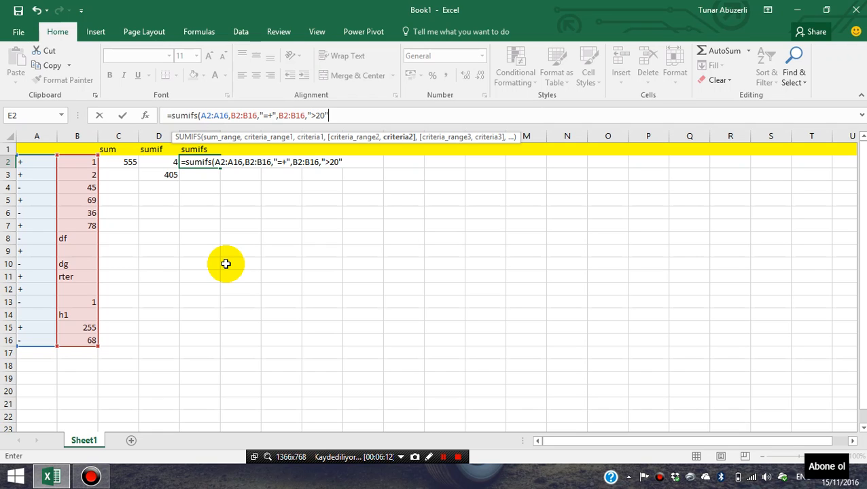
key(Return)
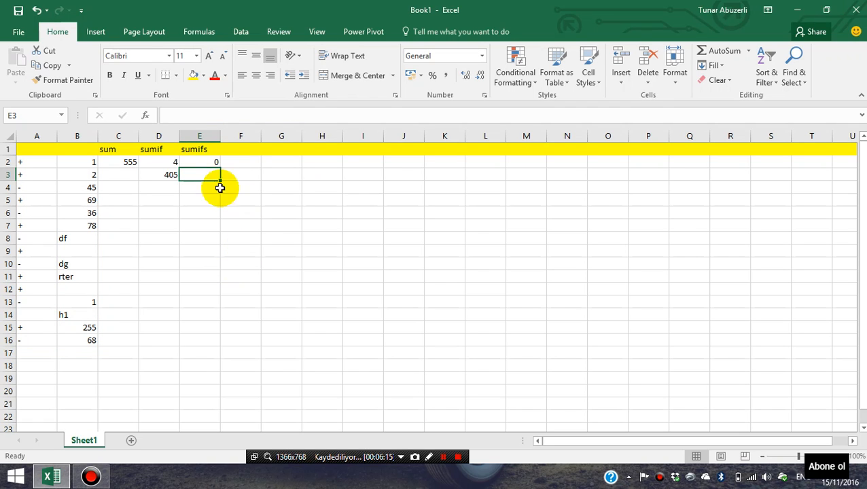
- Inspect the ranges and the first criterion of the SUMIFS formula in E2, discarding any edit
click(197, 162)
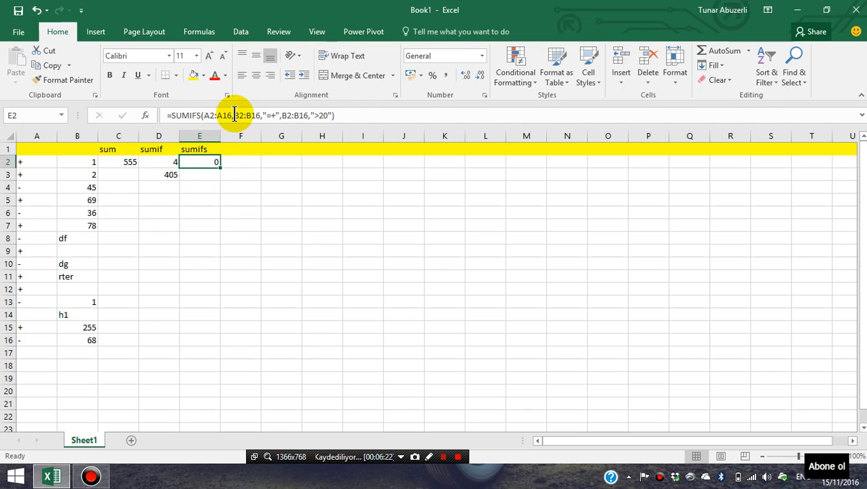
click(275, 116)
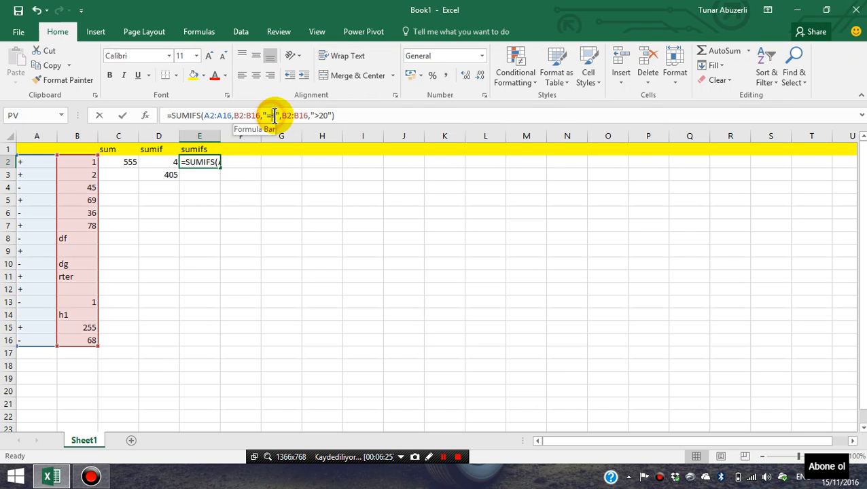
click(244, 201)
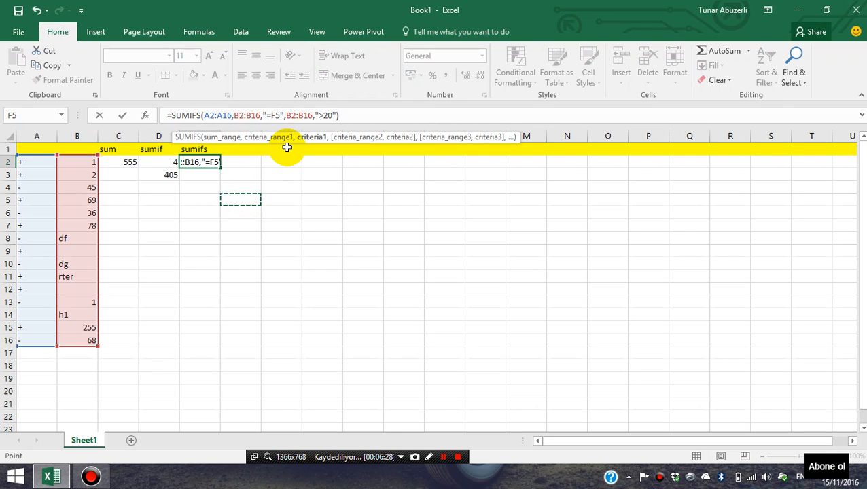
key(Escape)
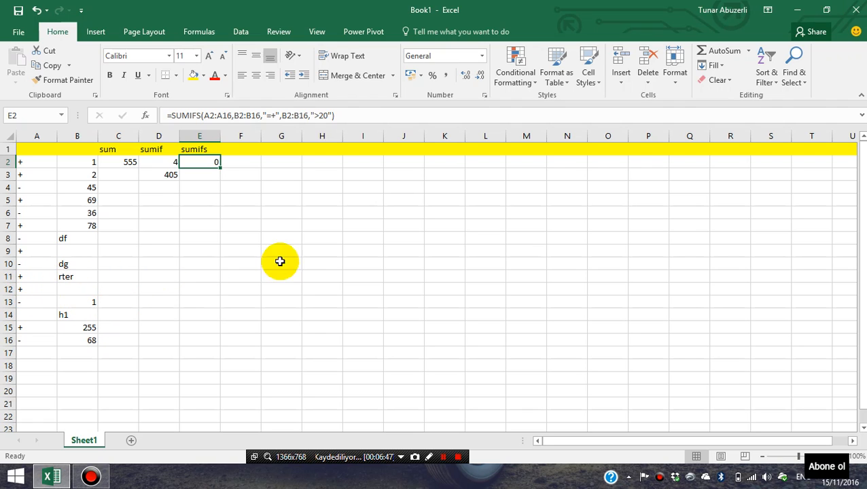
- Review the formulas in E2, D2 and C2 together with the sum, sumif and sumifs headings
click(201, 176)
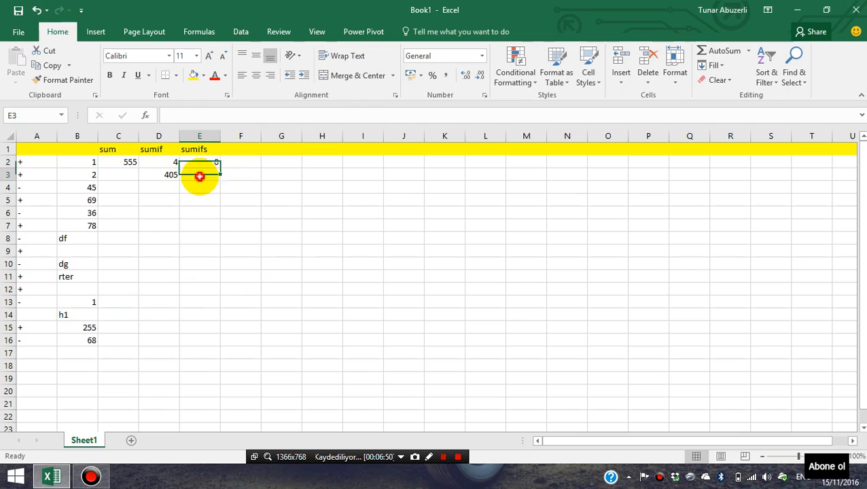
click(211, 160)
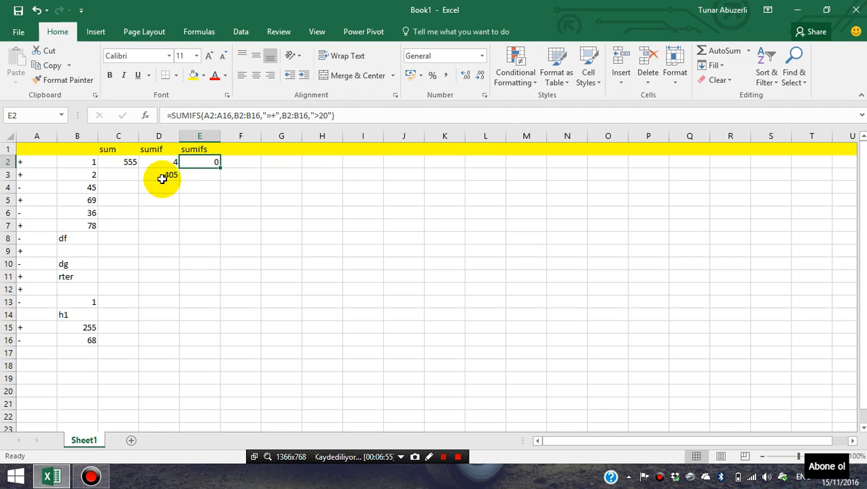
click(158, 164)
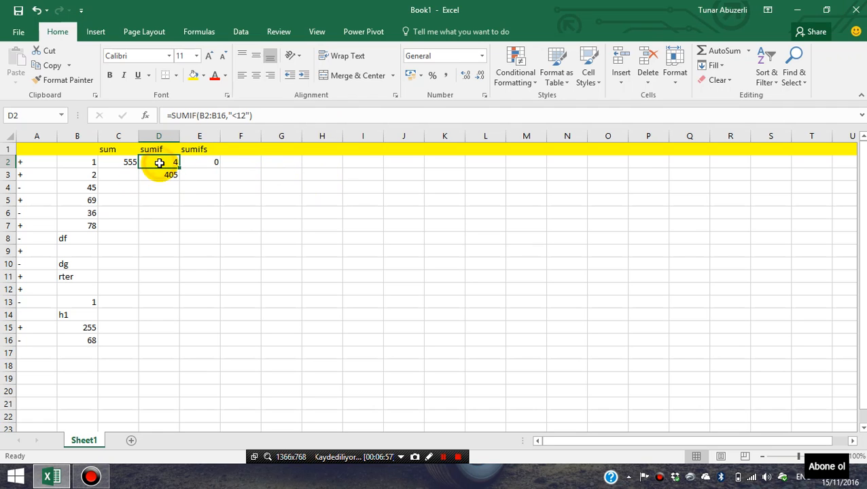
click(110, 166)
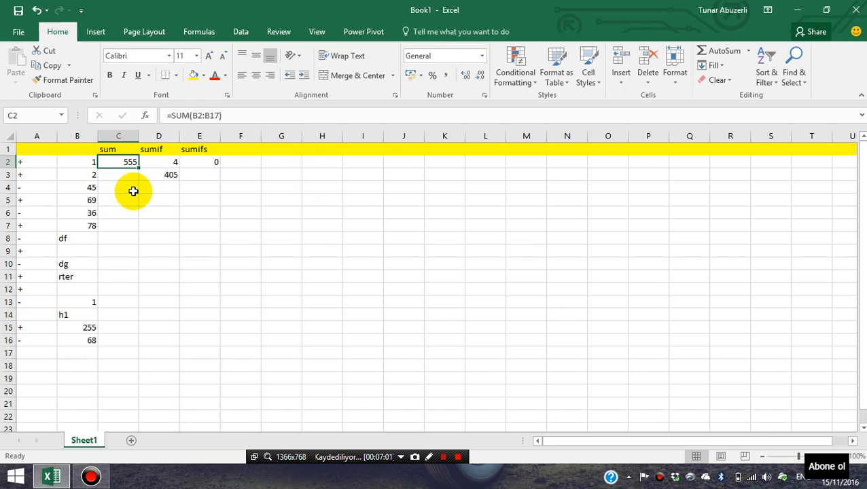
drag(102, 146, 202, 149)
click(222, 208)
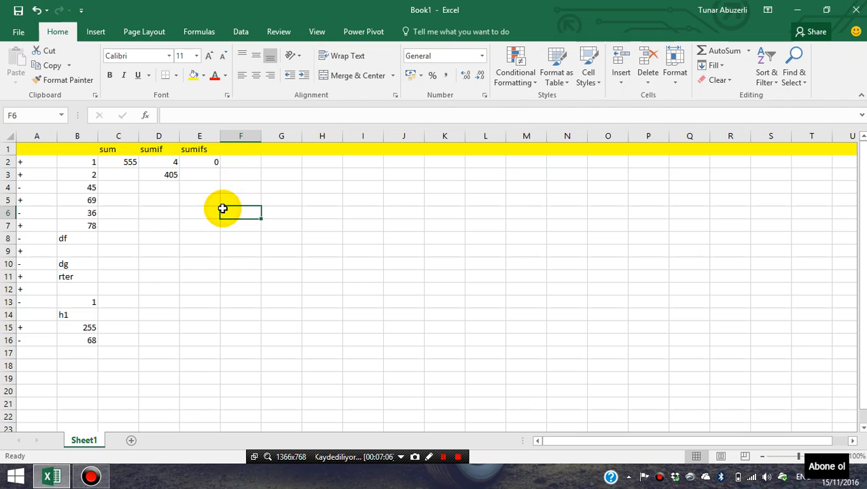